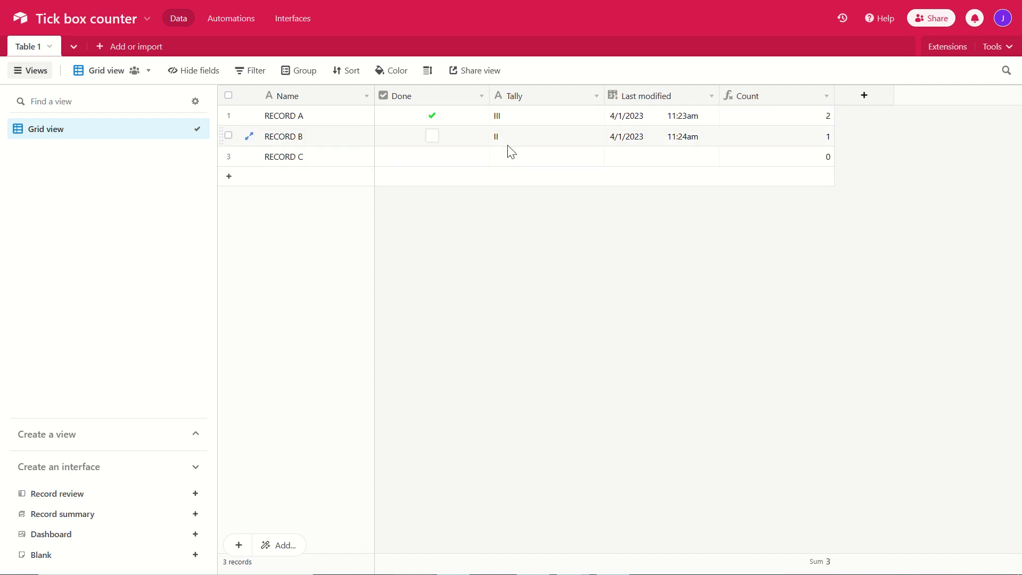
Save the Last modified field with Specific fields set to Done, then check RECORD A's timestamp
double_click(669, 99)
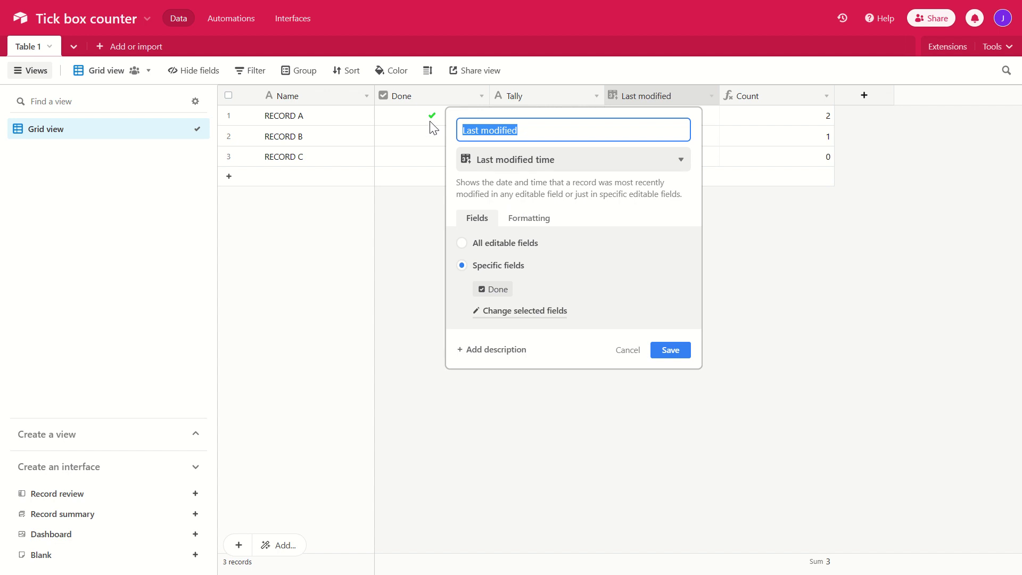
left_click(660, 352)
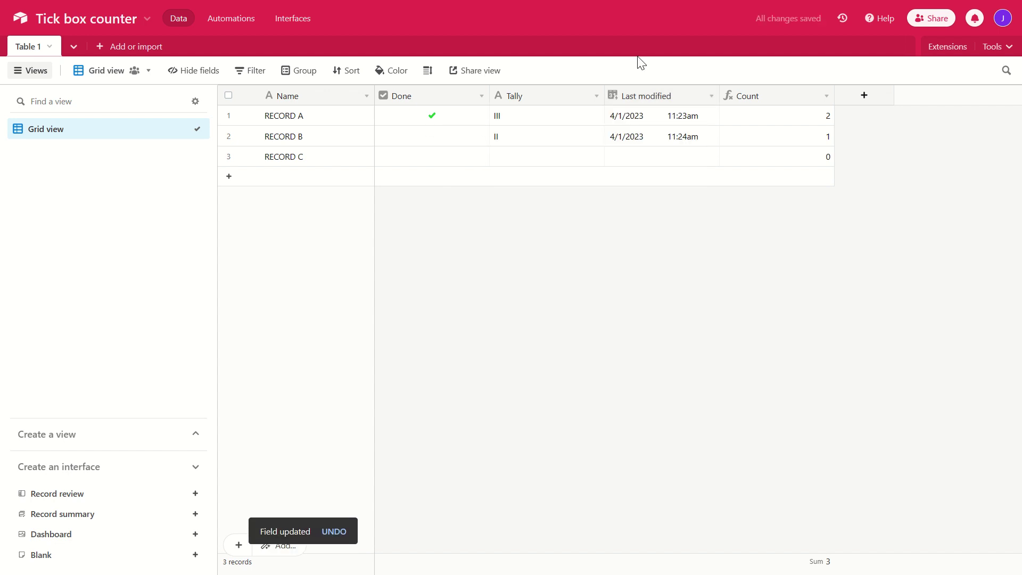
left_click(632, 113)
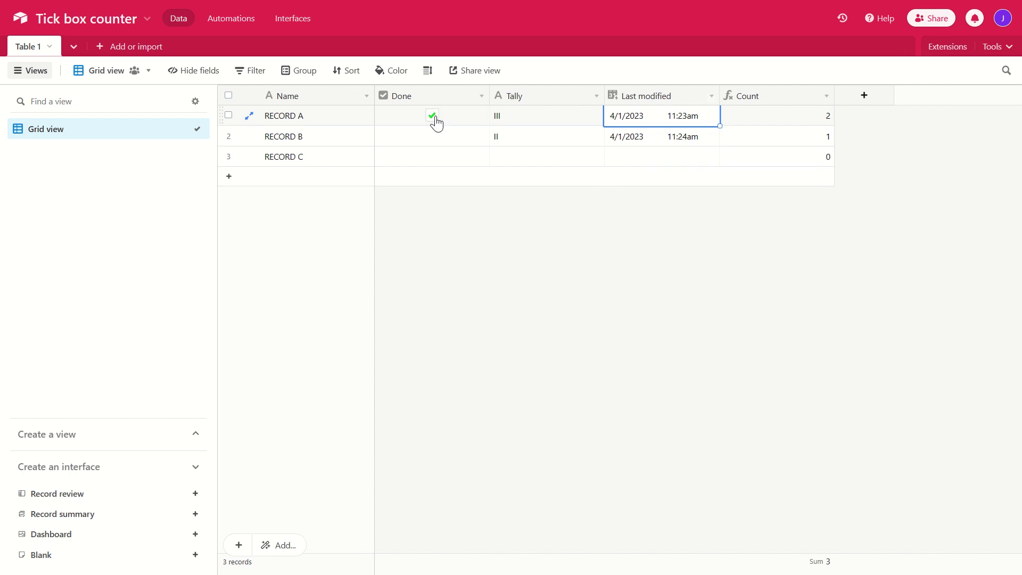
Tick RECORD B's Done box so its Tally becomes III and its Count 2
left_click(682, 140)
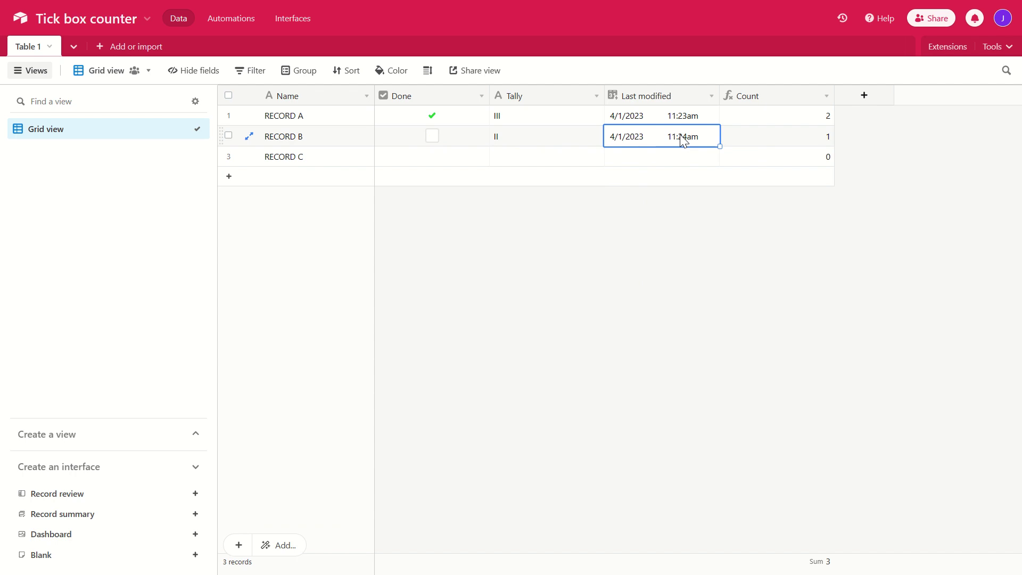
left_click(593, 252)
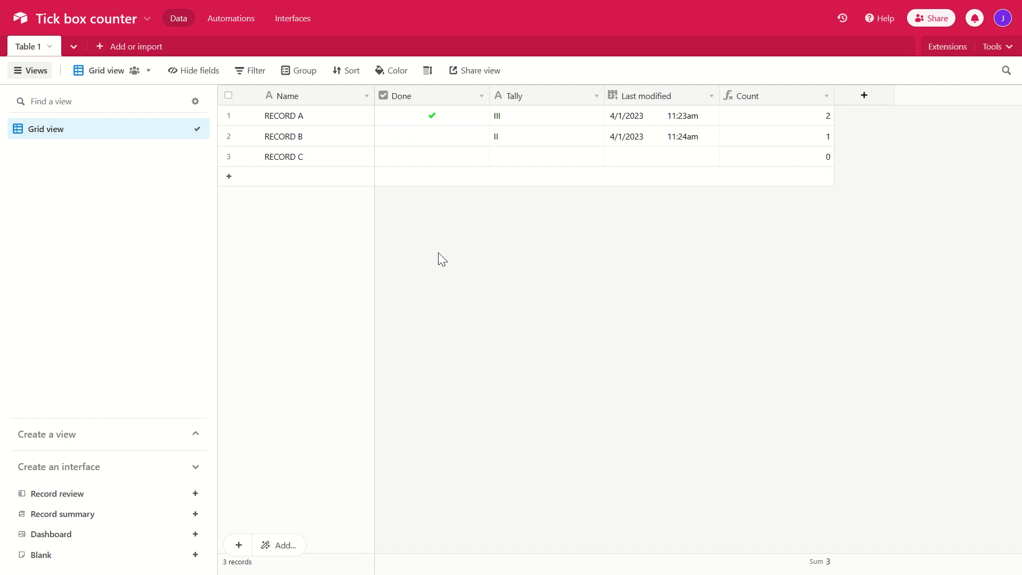
left_click(432, 137)
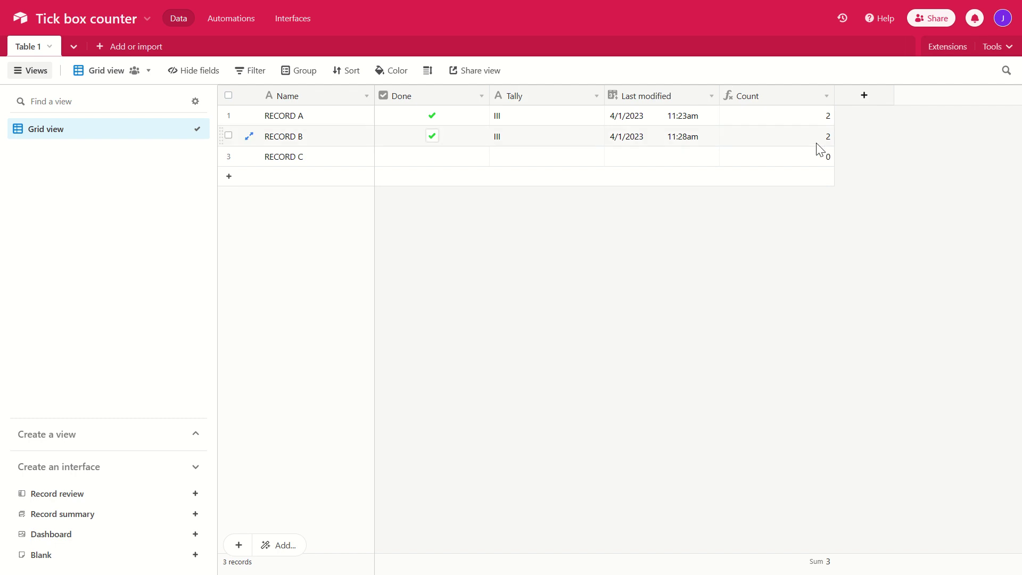
Untick and re-tick RECORD B's Done box, raising its Tally to IIIII and Count to 3
left_click(432, 137)
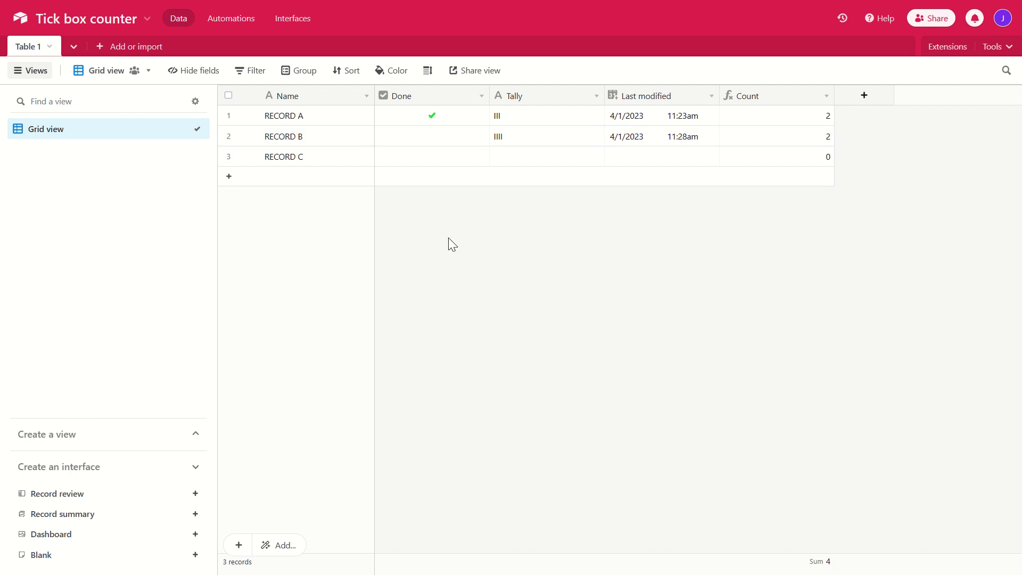
left_click(432, 136)
Re-save the Tally field settings, then view the Counter automation's Update record action
left_click(532, 126)
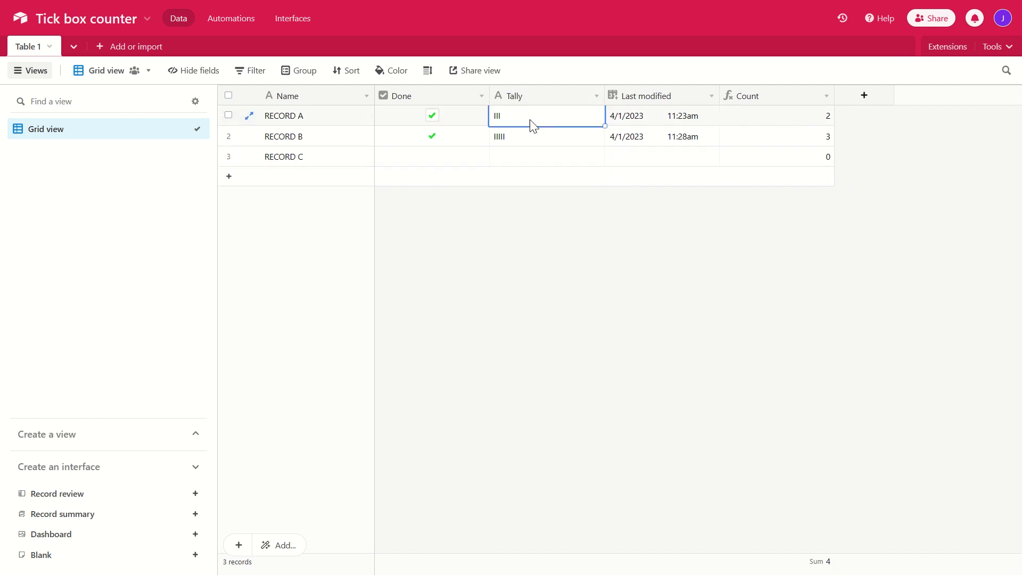
double_click(548, 96)
left_click(669, 258)
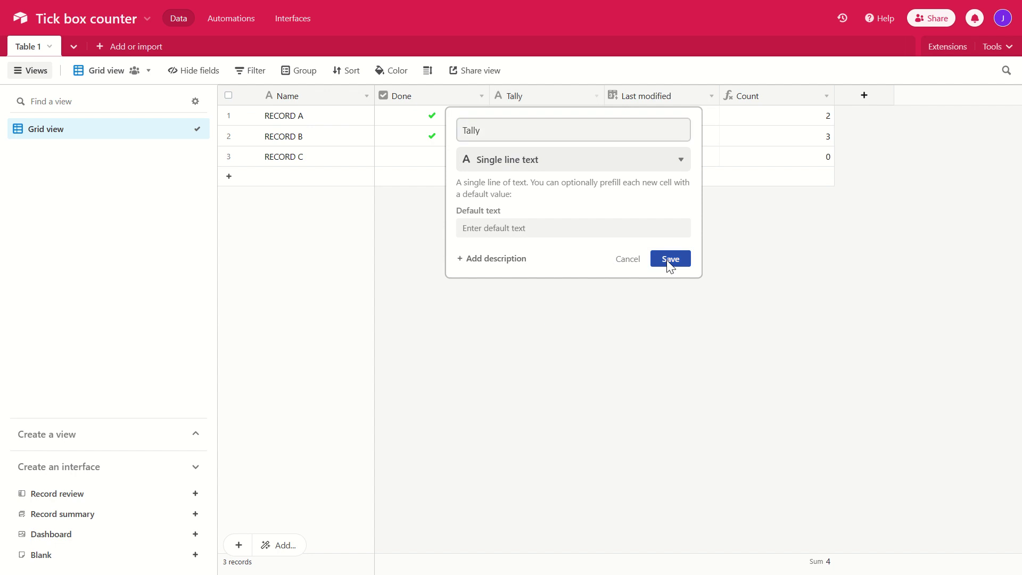
left_click(230, 24)
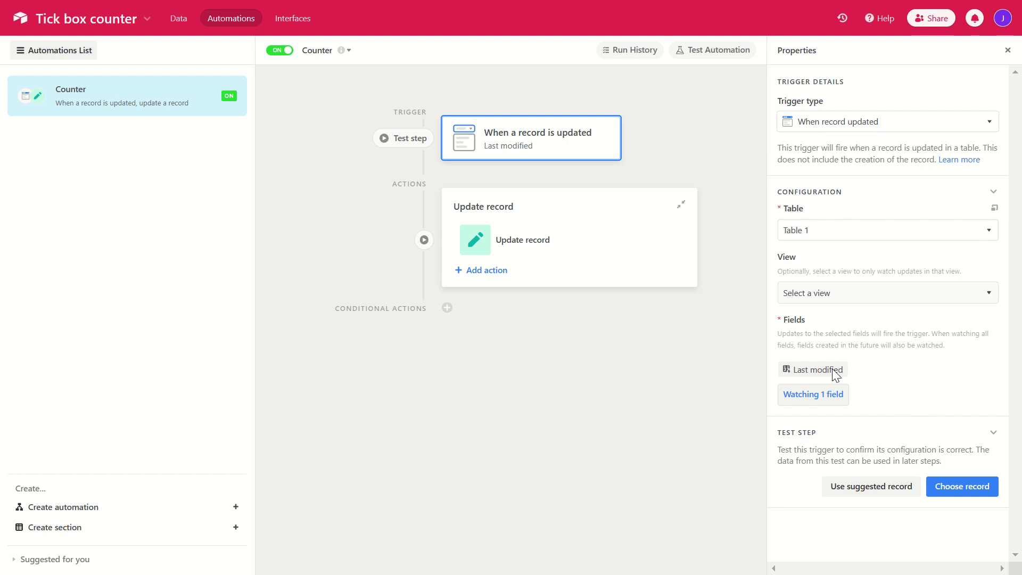
left_click(566, 249)
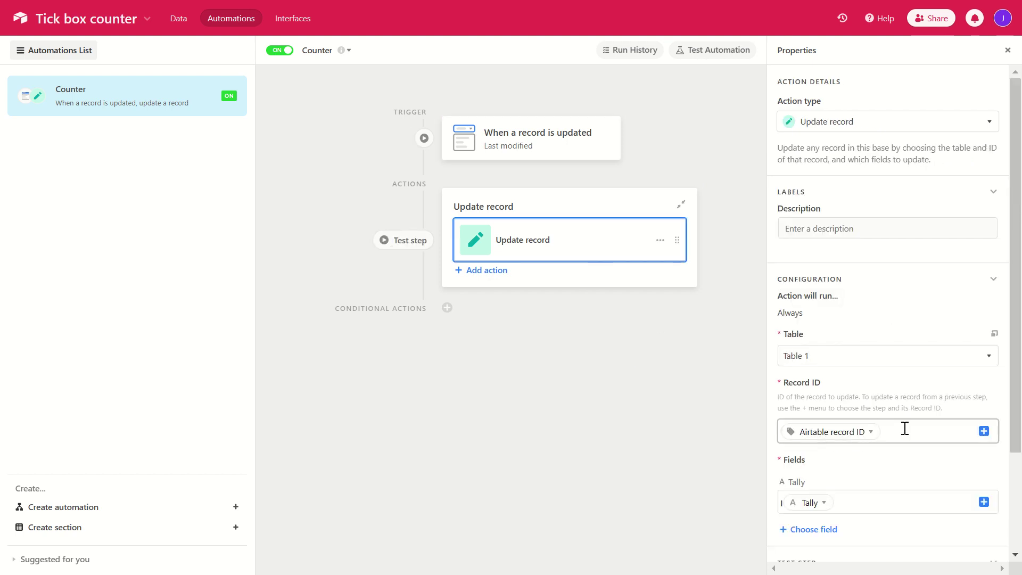
Inspect the Tally value in the Update record action, then return to the Data grid
scroll(905, 428, "down", 2)
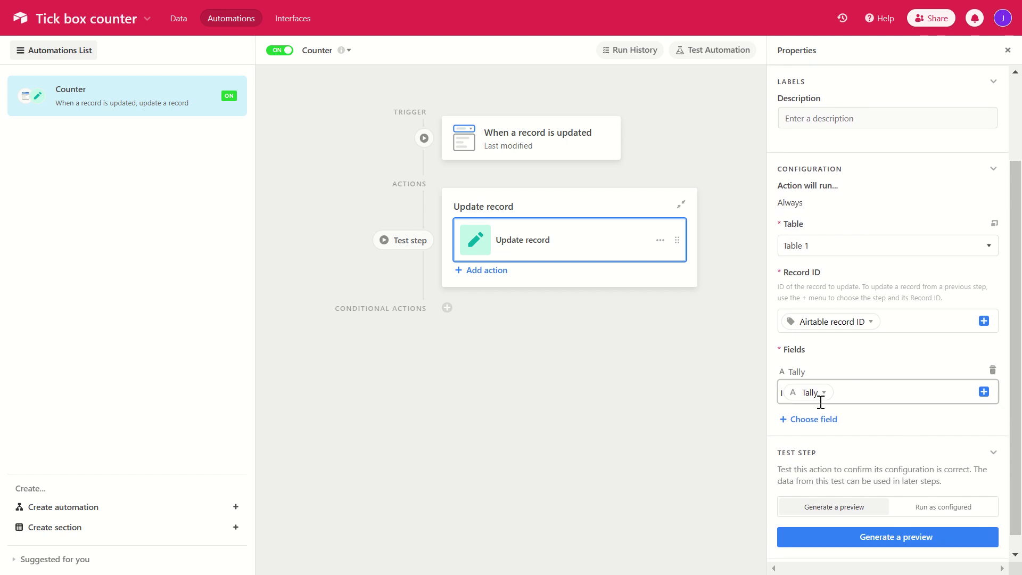
left_click(785, 398)
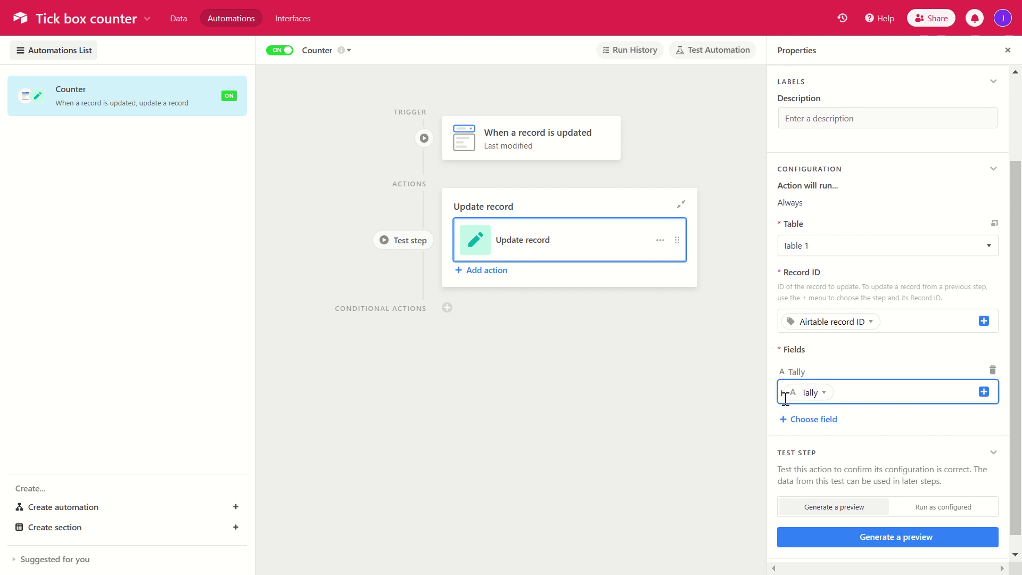
right_click(785, 398)
left_click(867, 392)
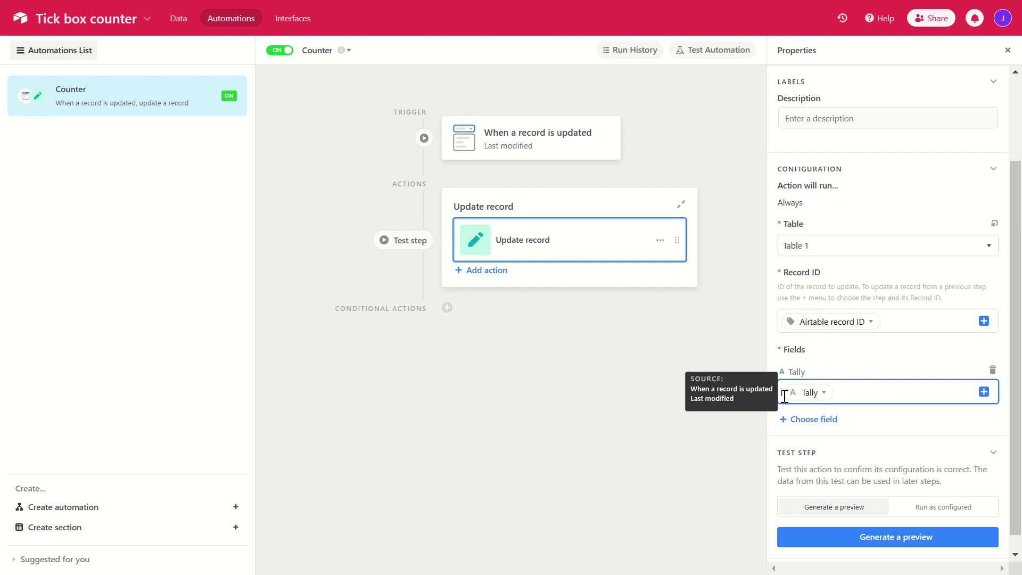
left_click(838, 390)
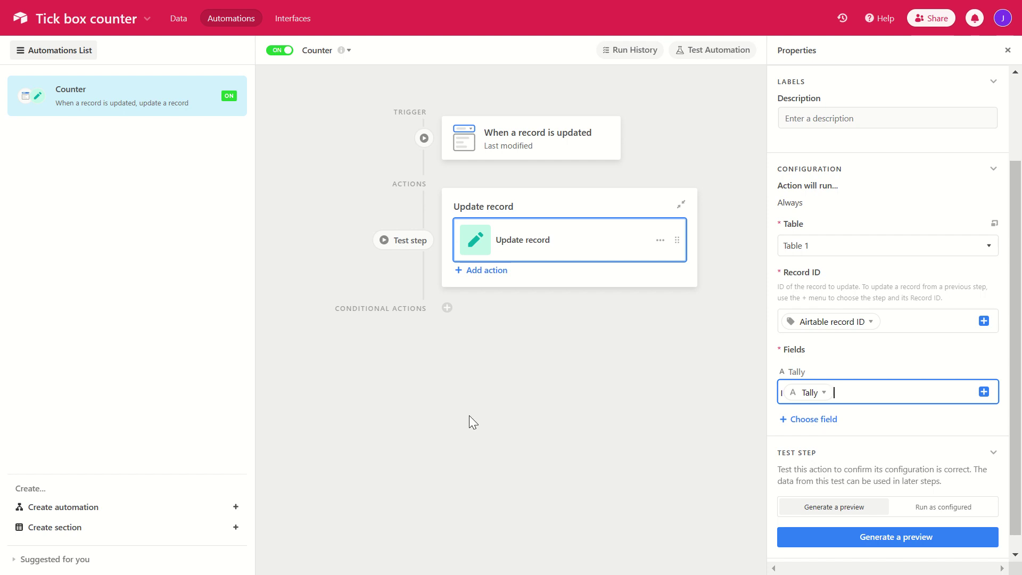
left_click(179, 21)
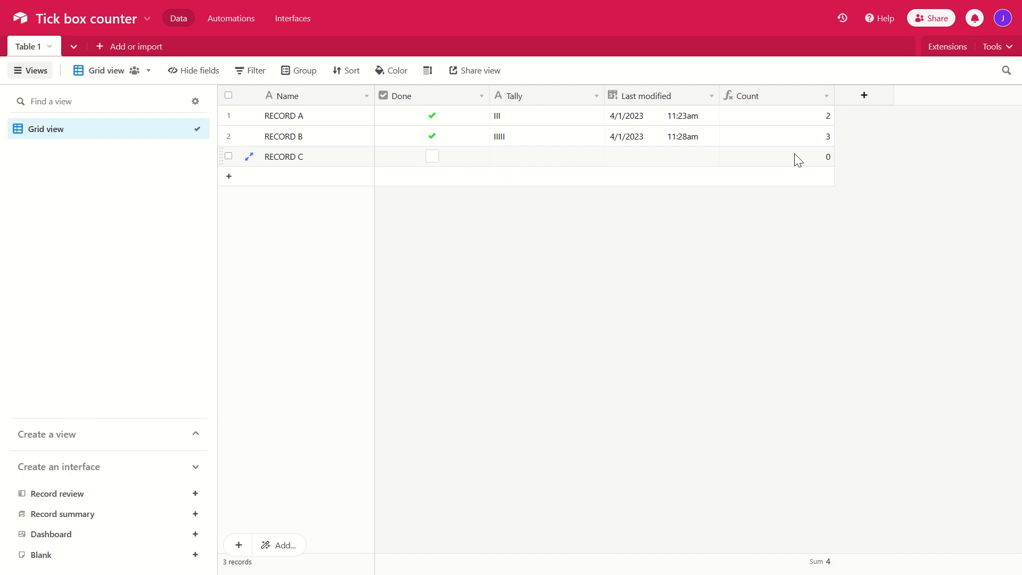
Tick then untick RECORD C's Done box, leaving its Tally at II and Count at 1
left_click(432, 158)
left_click(434, 158)
Open the Count field editor and place the cursor at the end of LEN(Tally)/2
double_click(765, 98)
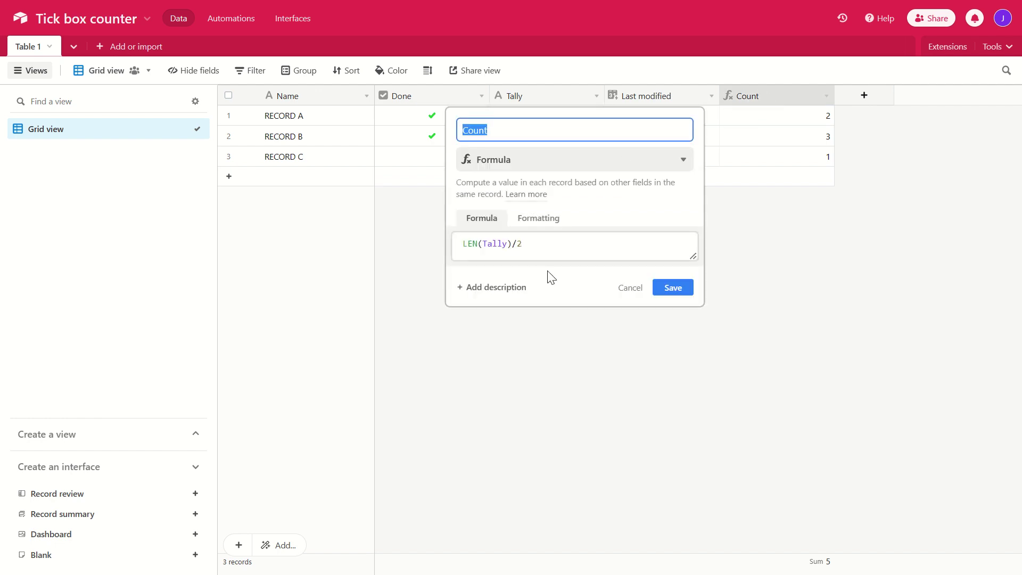
left_click(478, 243)
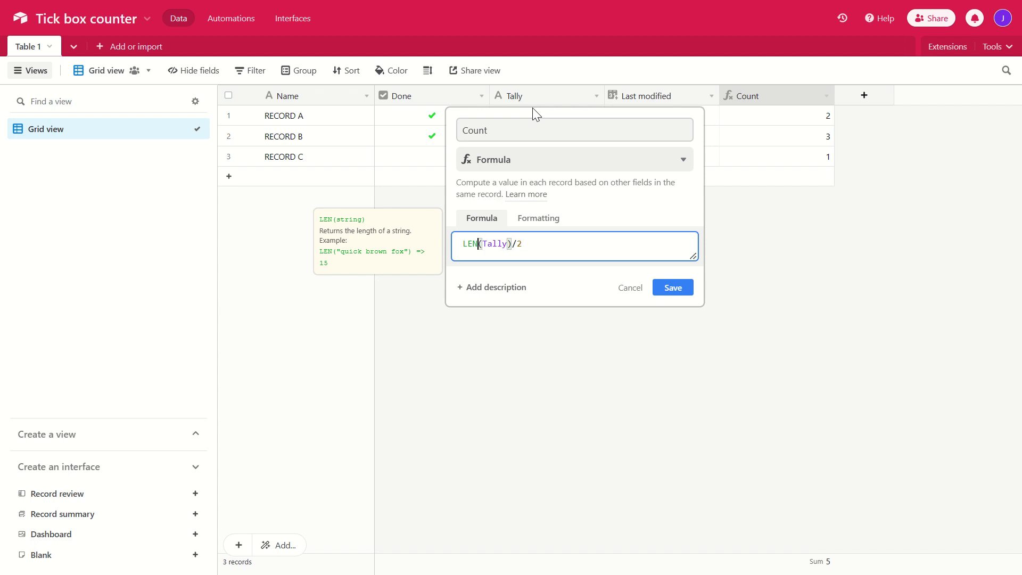
left_click(528, 244)
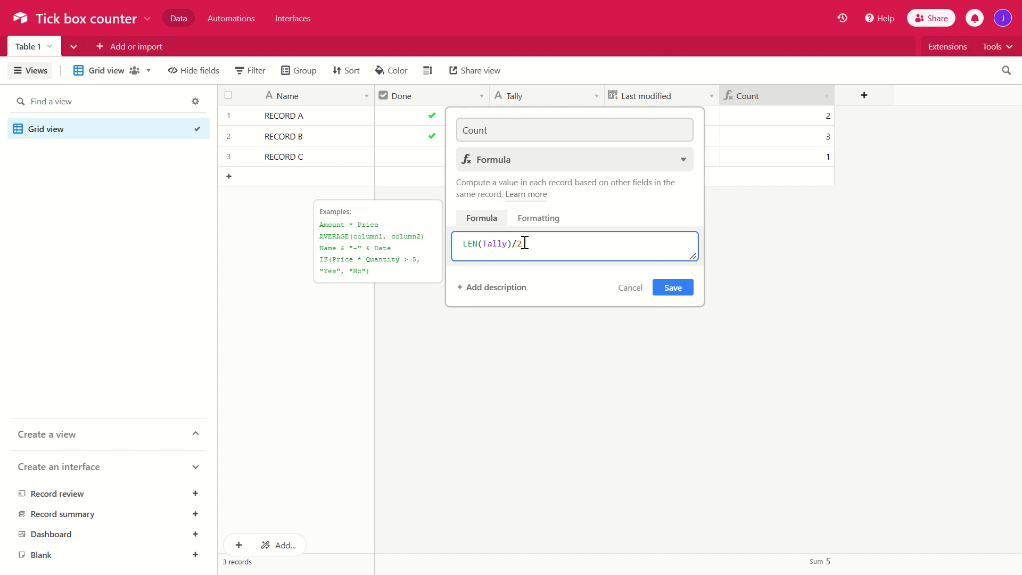
Set the Count field's format to Decimal (1.0) and save it
left_click(536, 220)
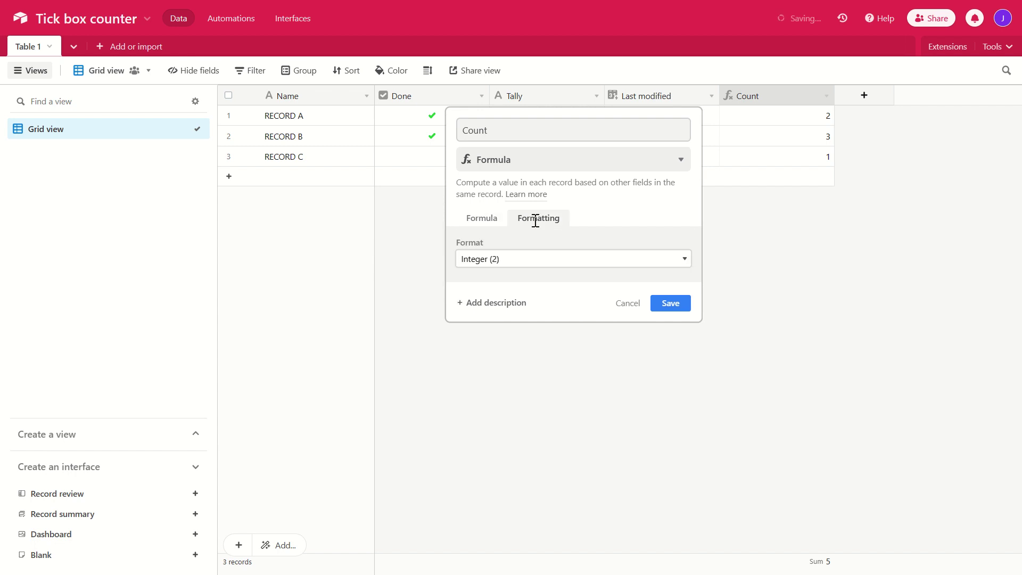
left_click(497, 264)
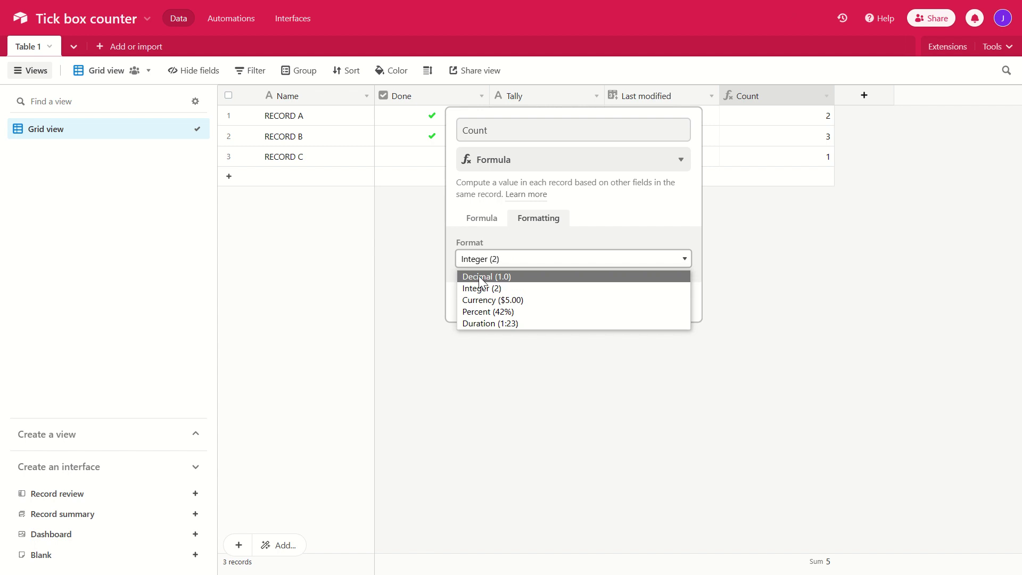
left_click(478, 277)
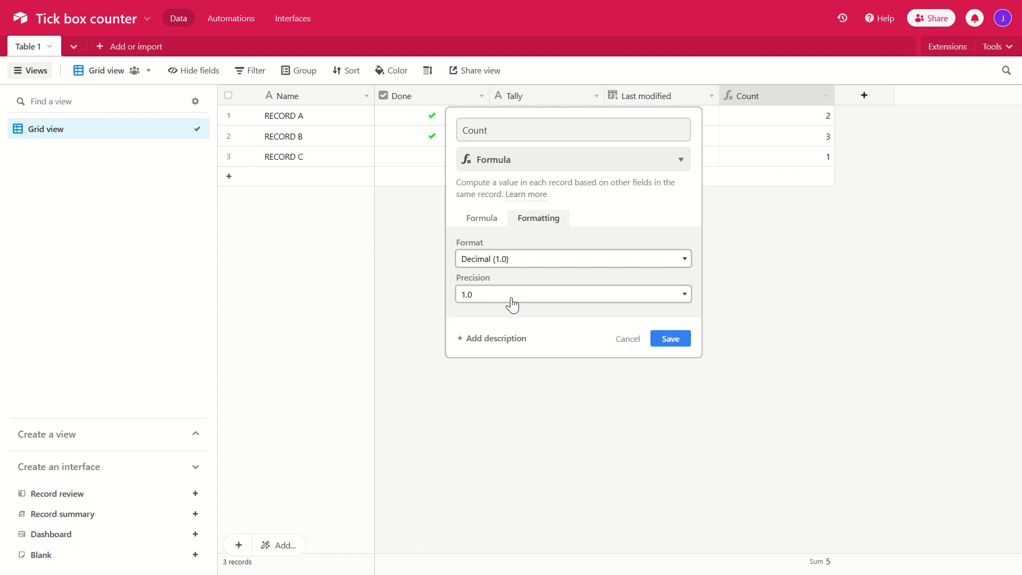
left_click(682, 342)
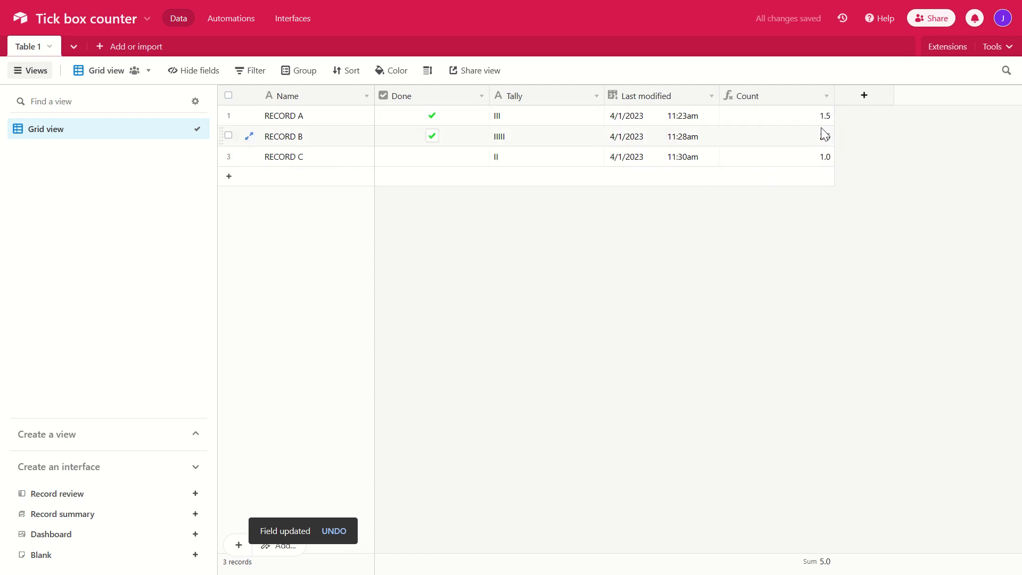
Select RECORD A's Tally cell to review the 1.5, 2.5 and 1.0 counts
left_click(509, 122)
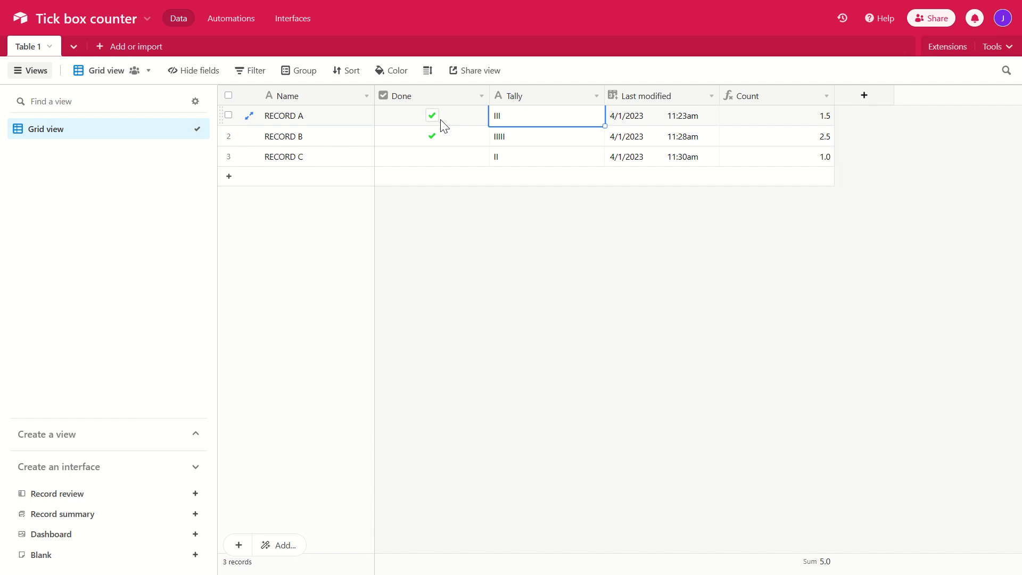
Change the Count field's format to Integer (2) and save, so counts read 2, 3 and 1
left_click(765, 97)
double_click(766, 99)
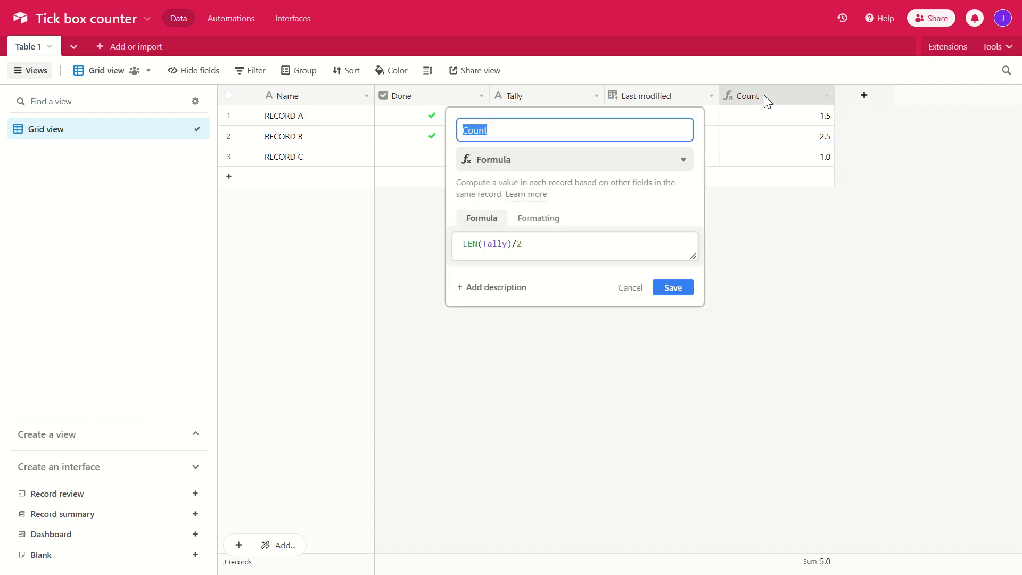
left_click(538, 218)
left_click(498, 261)
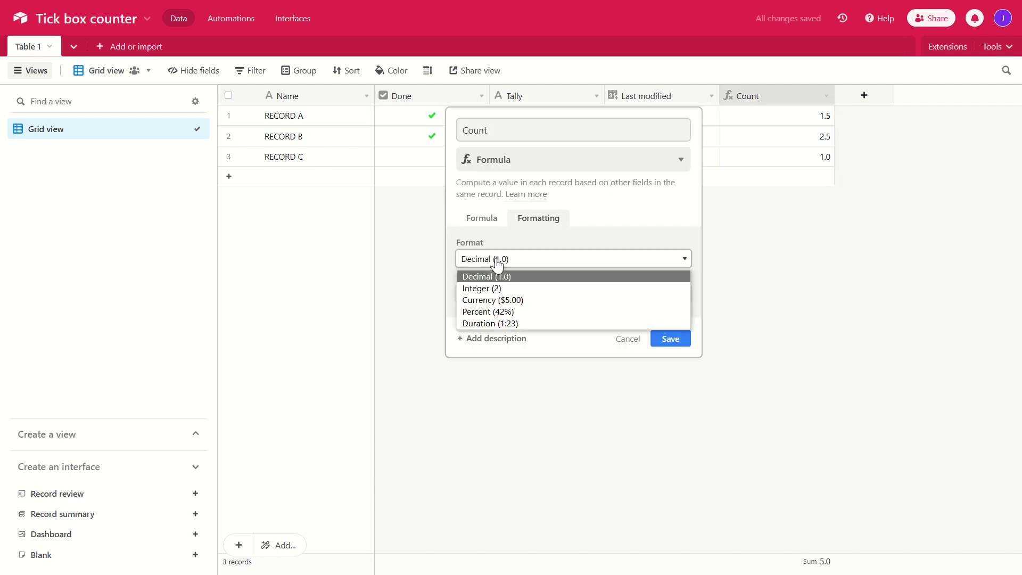
left_click(494, 288)
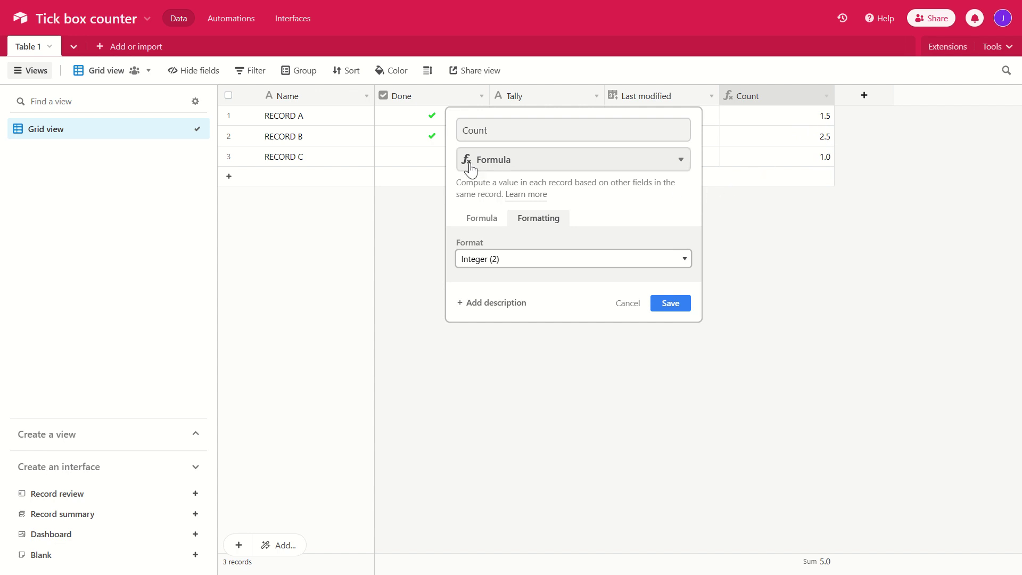
left_click(670, 304)
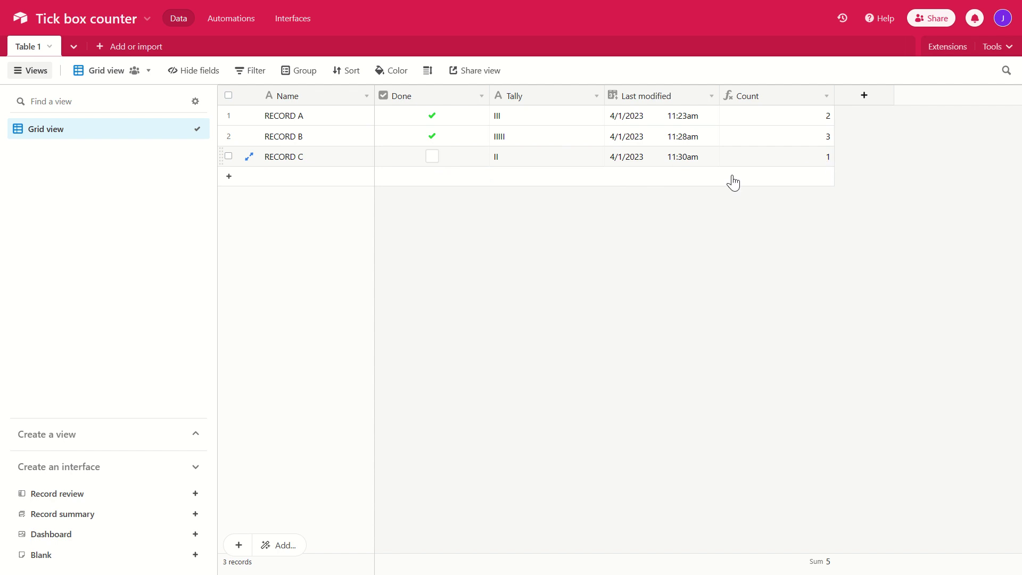
Tick RECORD C's Done box again and confirm its Tally reads III and Count shows 2
left_click(432, 157)
left_click(780, 156)
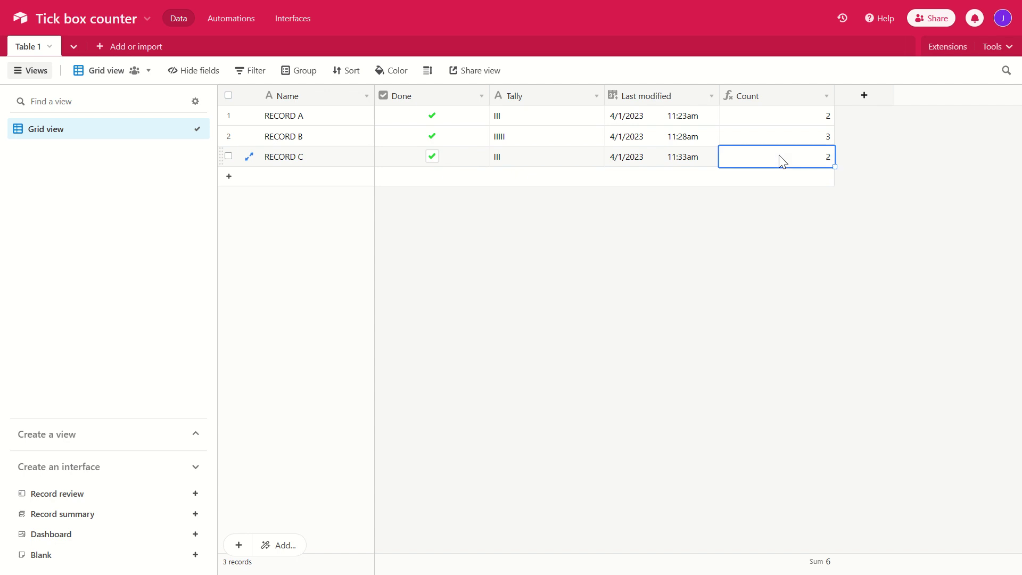
left_click(723, 274)
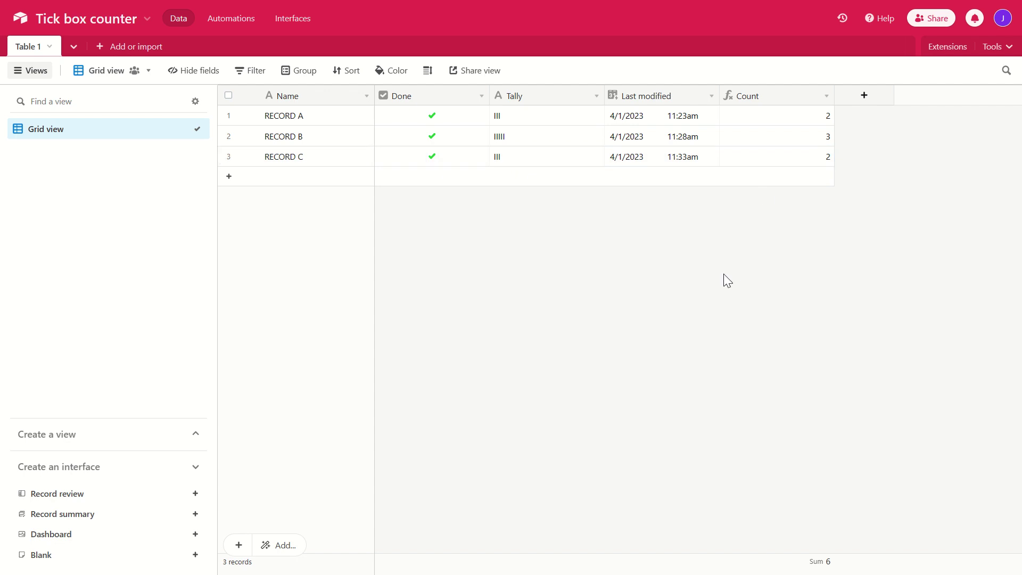